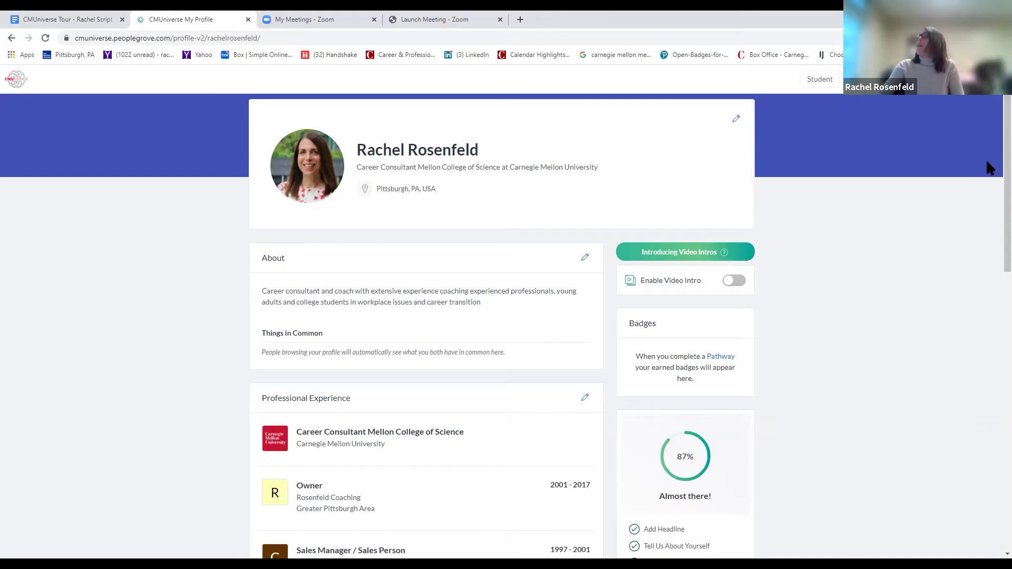
- Open My Preferences and review the Manage Calendar and Matching Quiz settings (Biotechnology, three help topics)
click(986, 79)
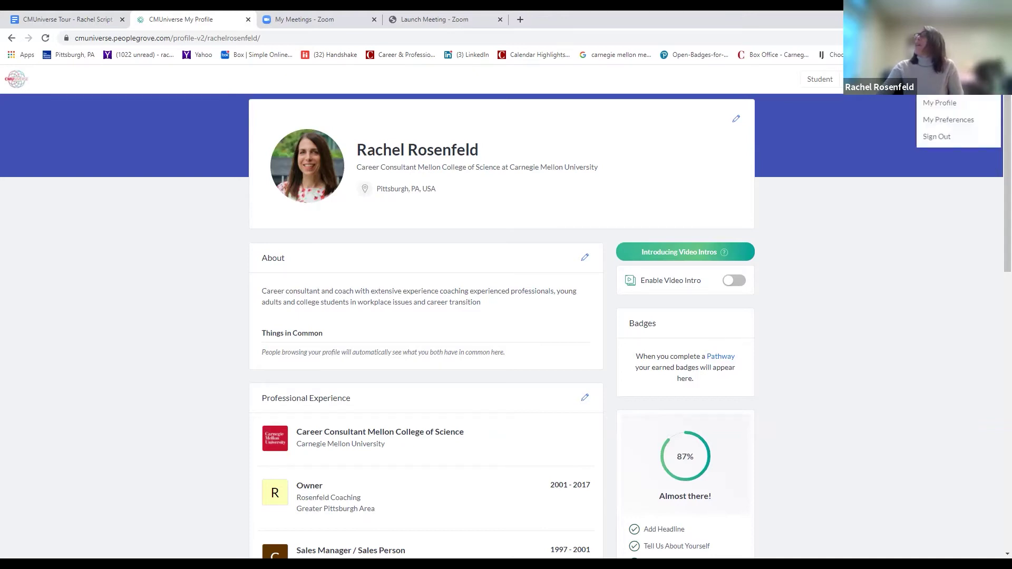
click(962, 119)
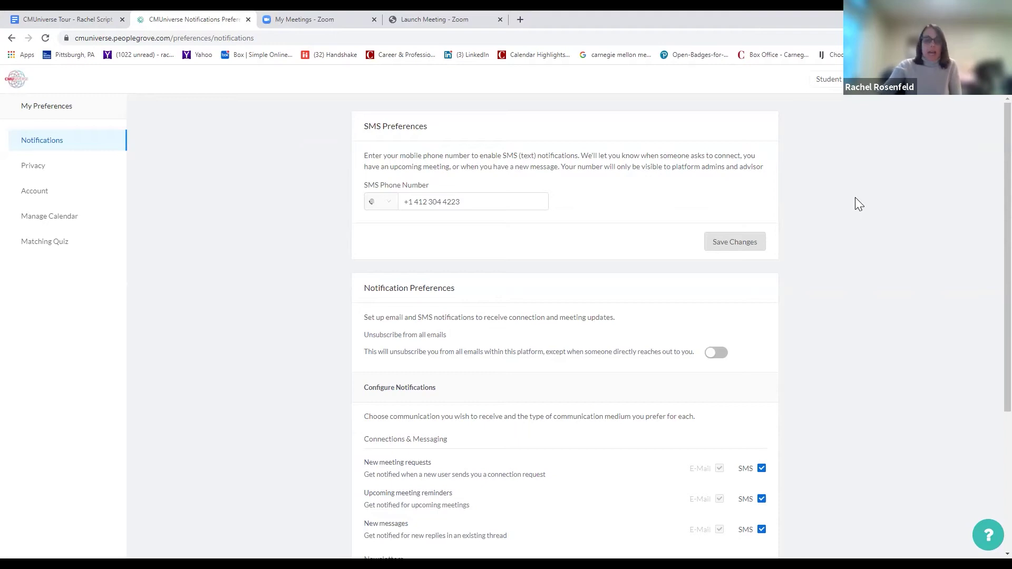
click(67, 217)
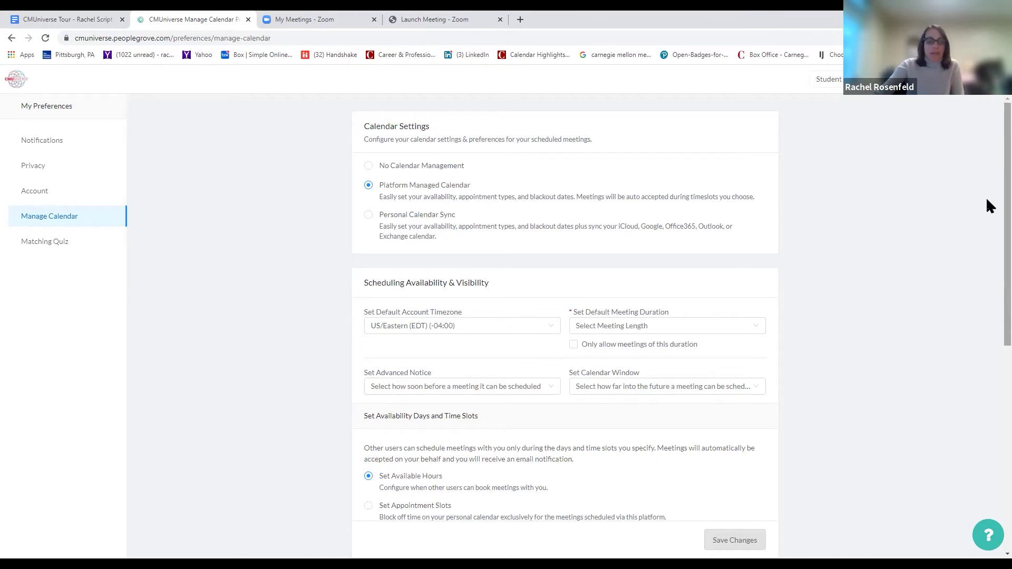
click(58, 242)
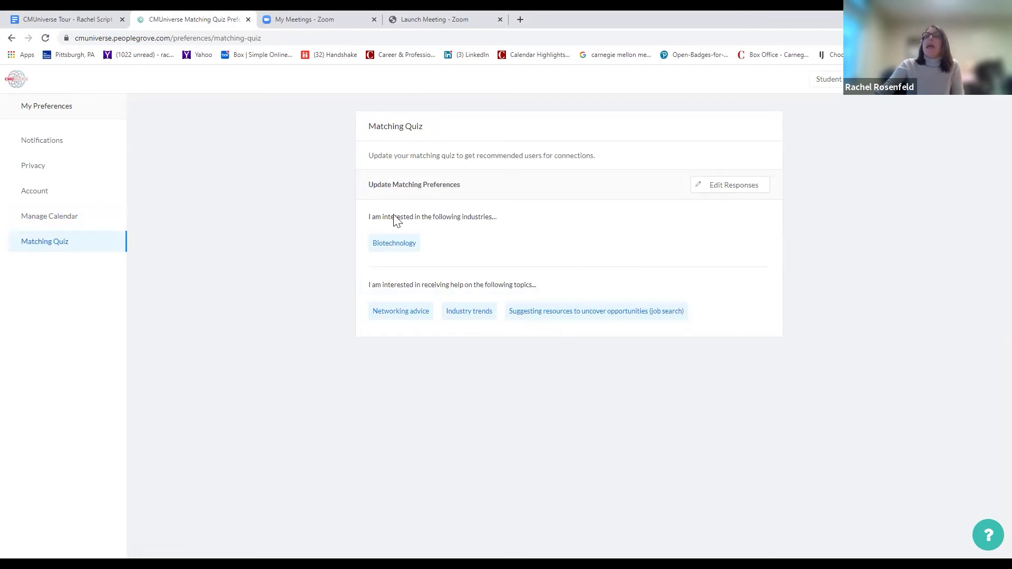
- From the home page, step through the cities and industries matching questions and save the answers
click(19, 84)
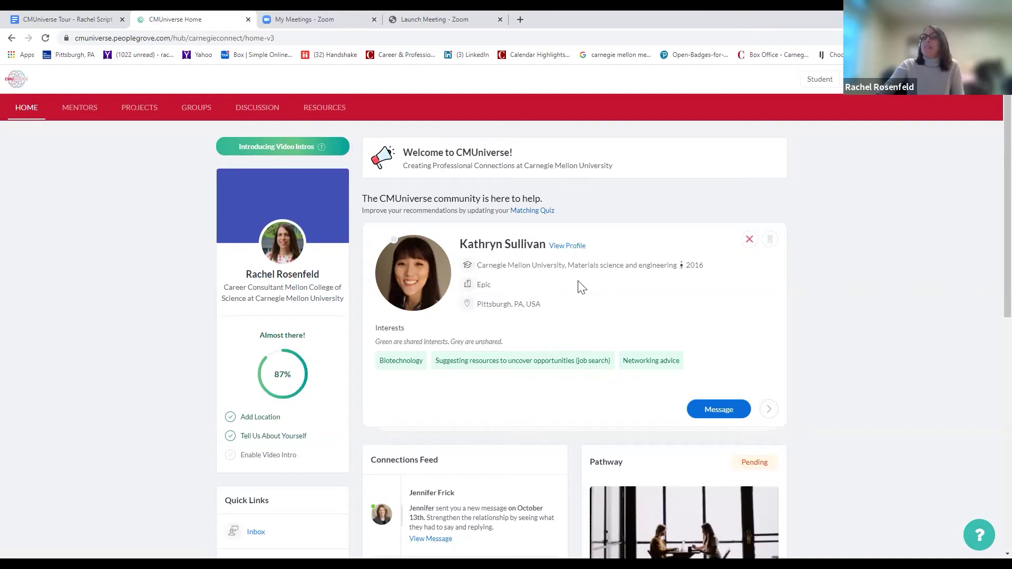
click(527, 212)
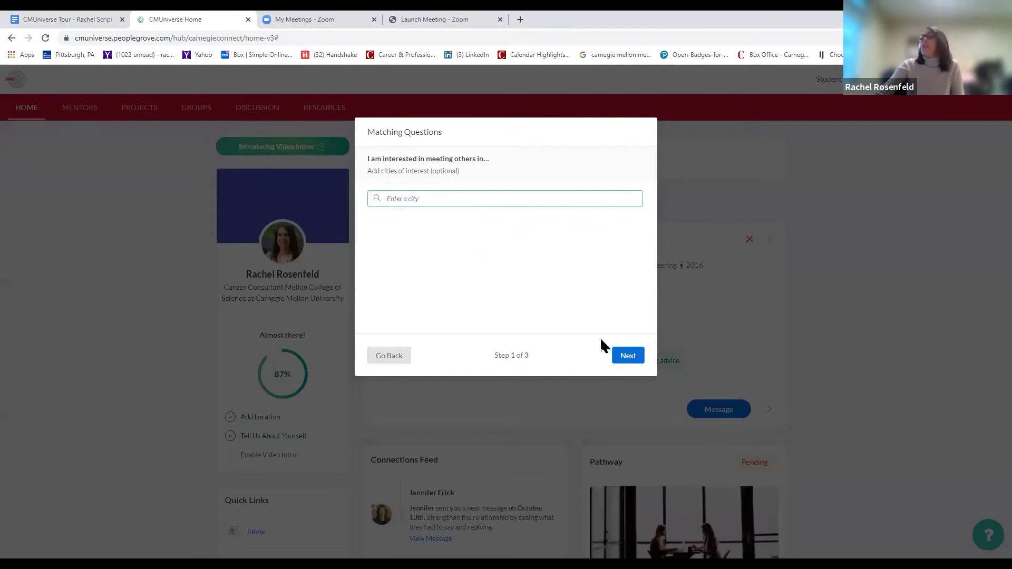
click(627, 356)
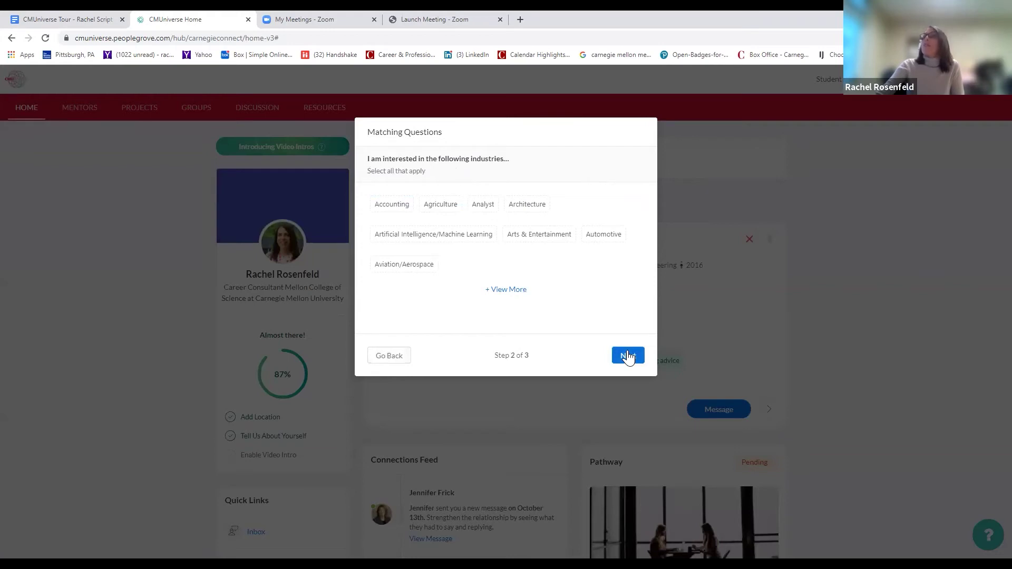
click(629, 357)
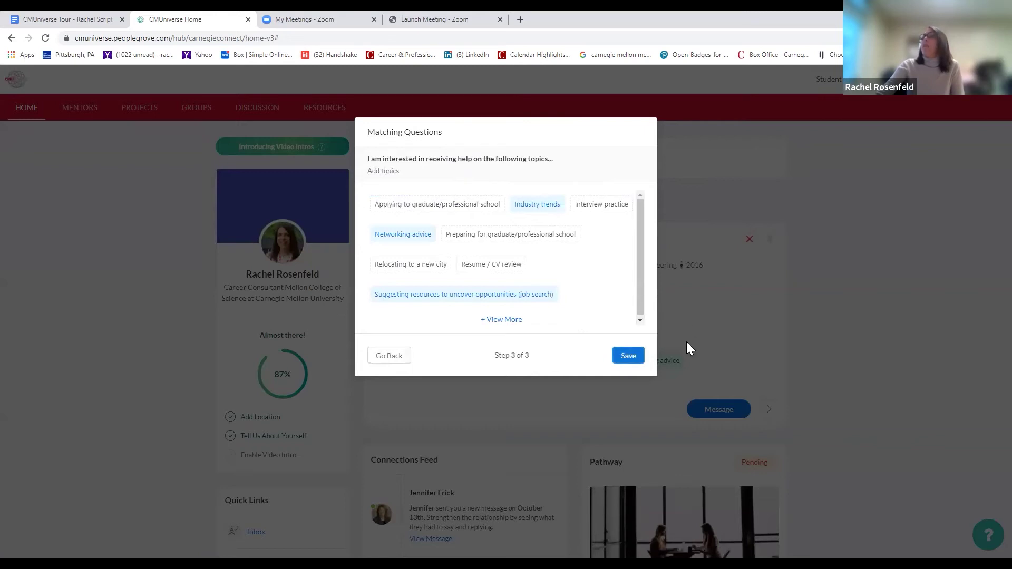
click(628, 355)
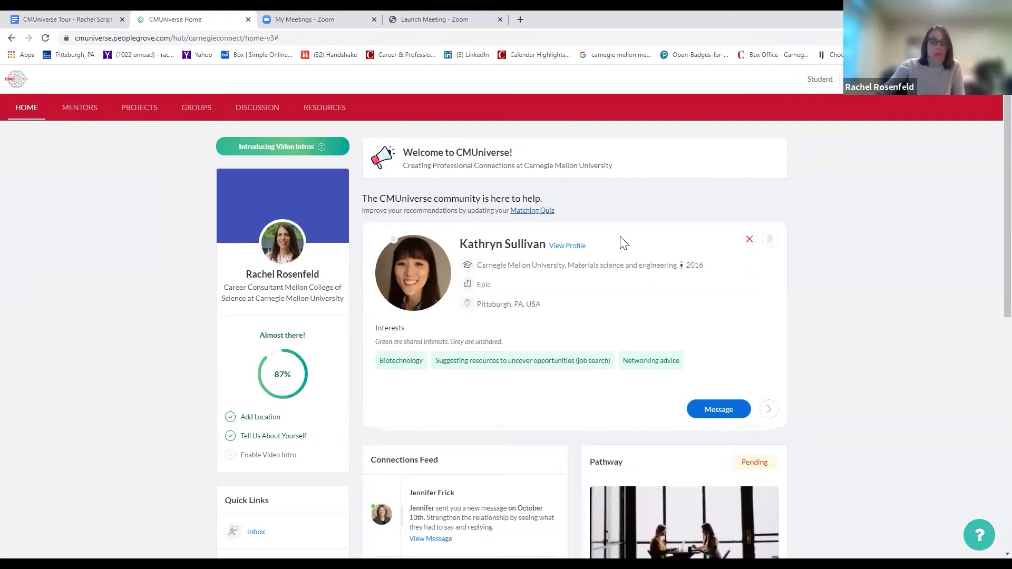
- Filter the mentor directory by location Boston, MA, USA, then clear it to show all 1182 users
click(84, 114)
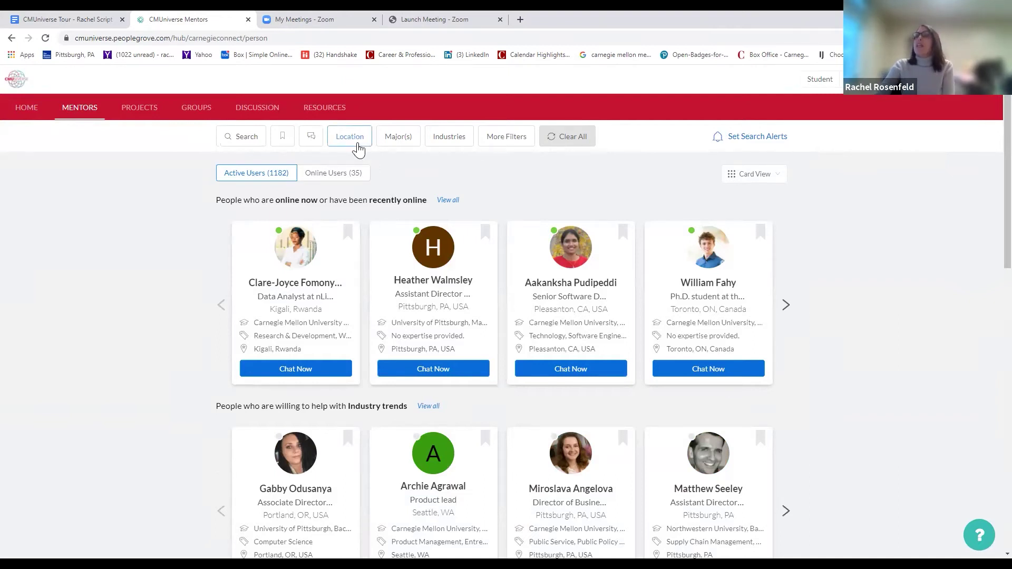
click(358, 147)
click(378, 180)
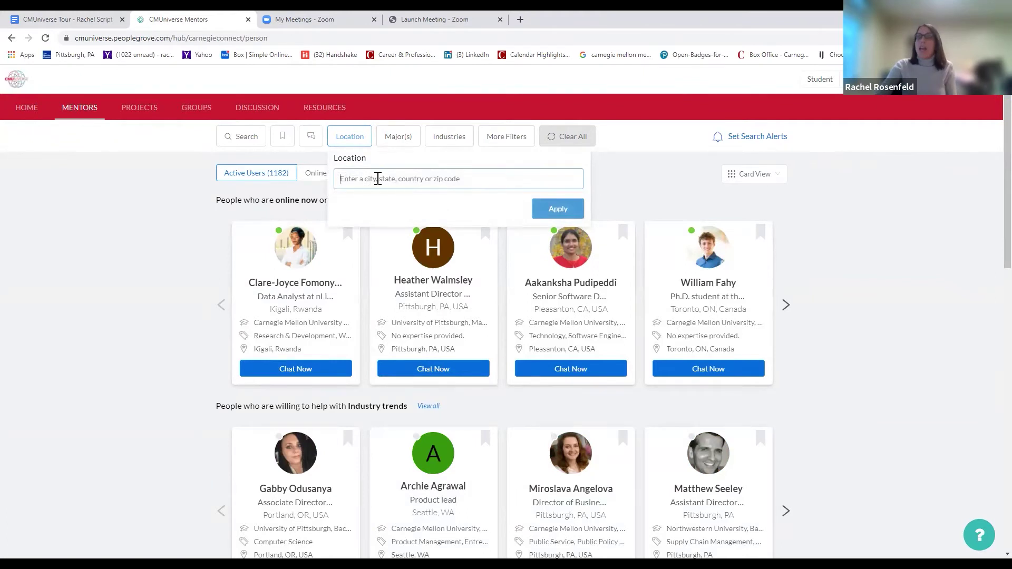
text(b)
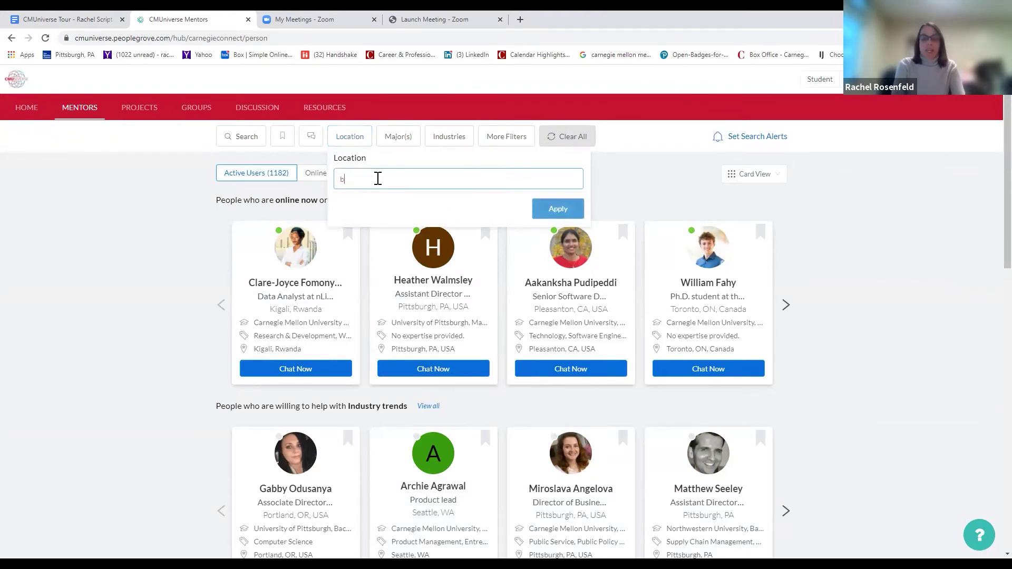
text(oston)
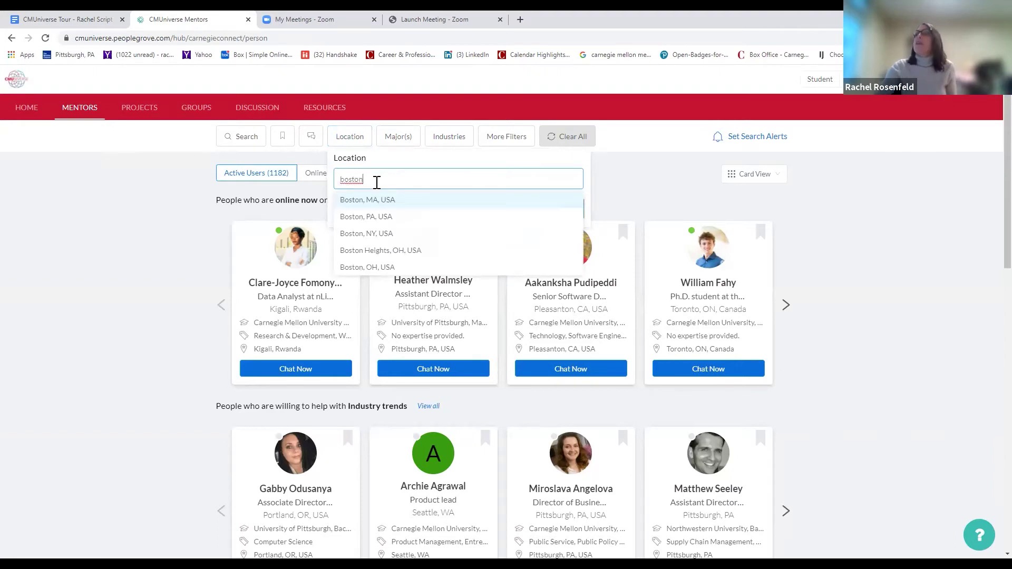
click(372, 201)
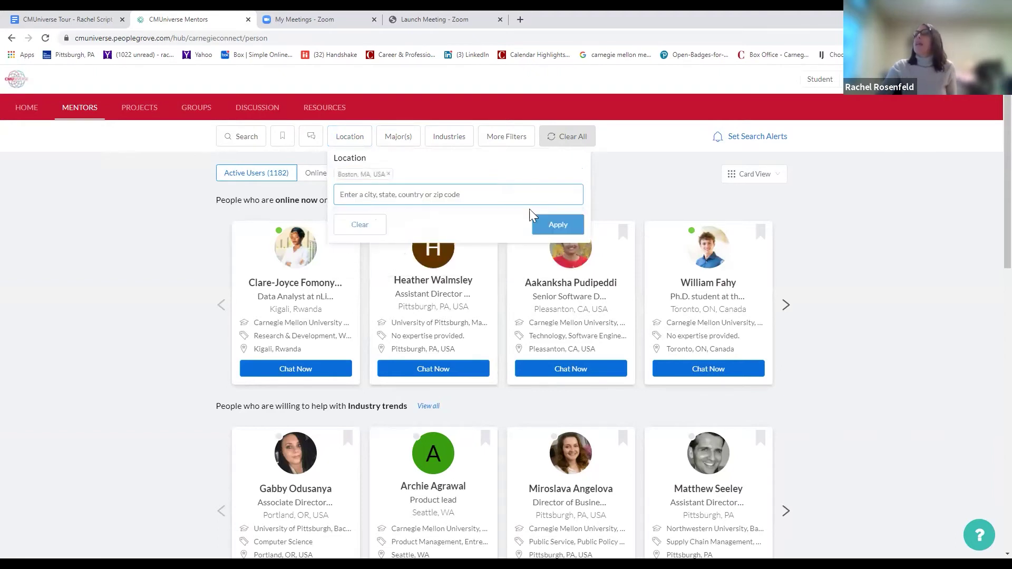
click(559, 224)
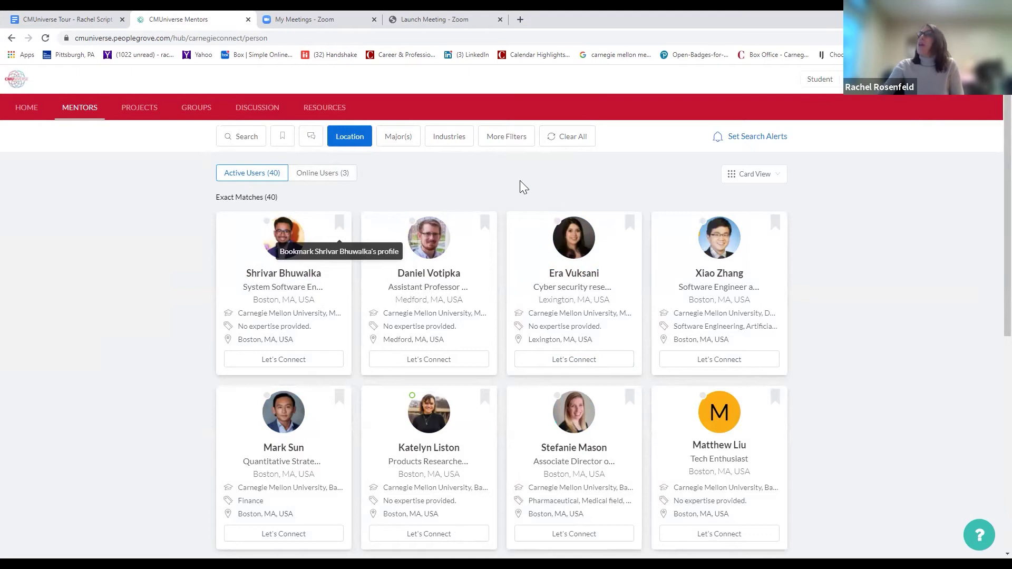
click(585, 142)
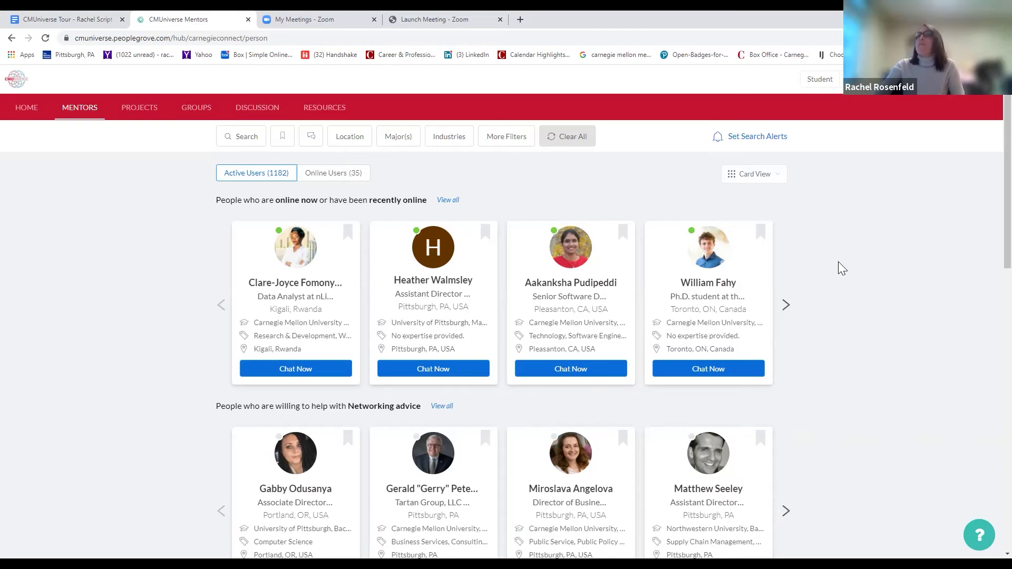
- Apply a 'decision science' major filter for 15 matches, then clear all filters
click(399, 138)
click(551, 167)
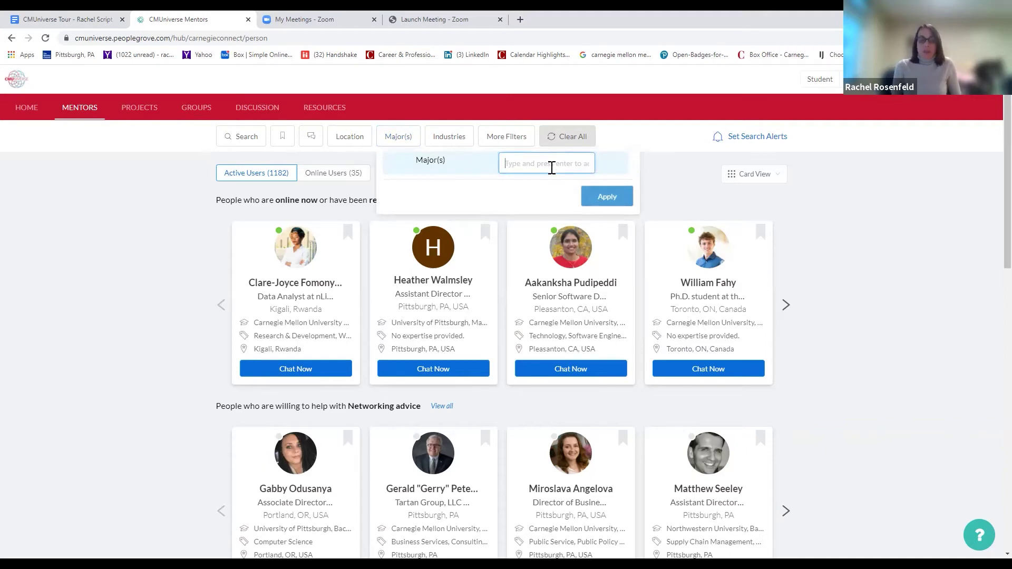
text(decision)
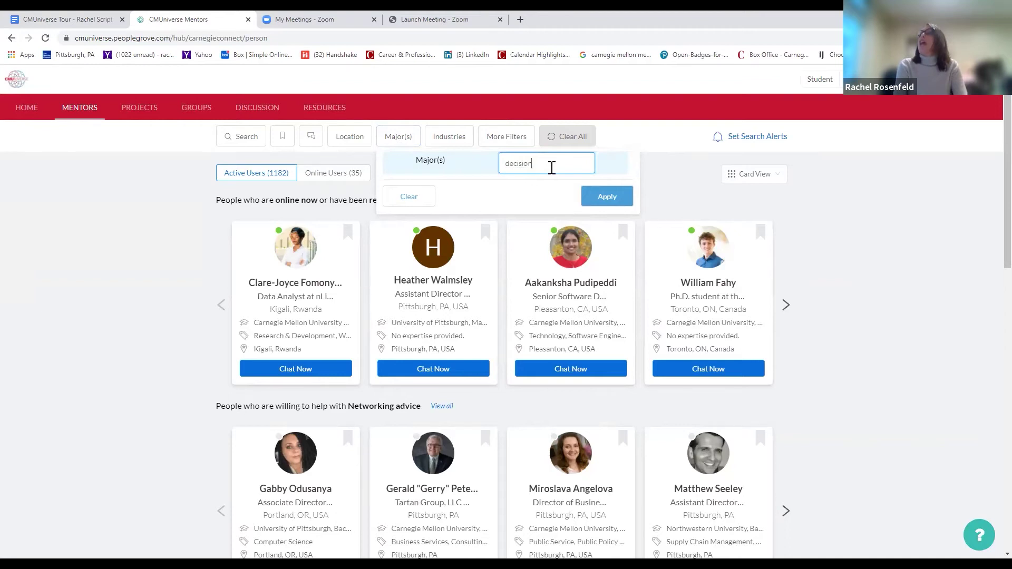
text( science)
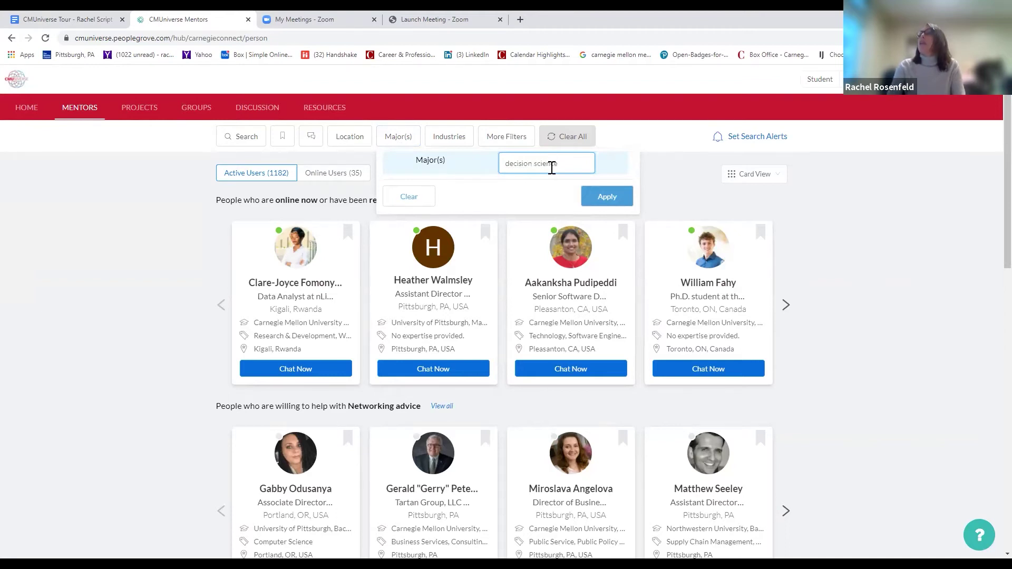
click(589, 191)
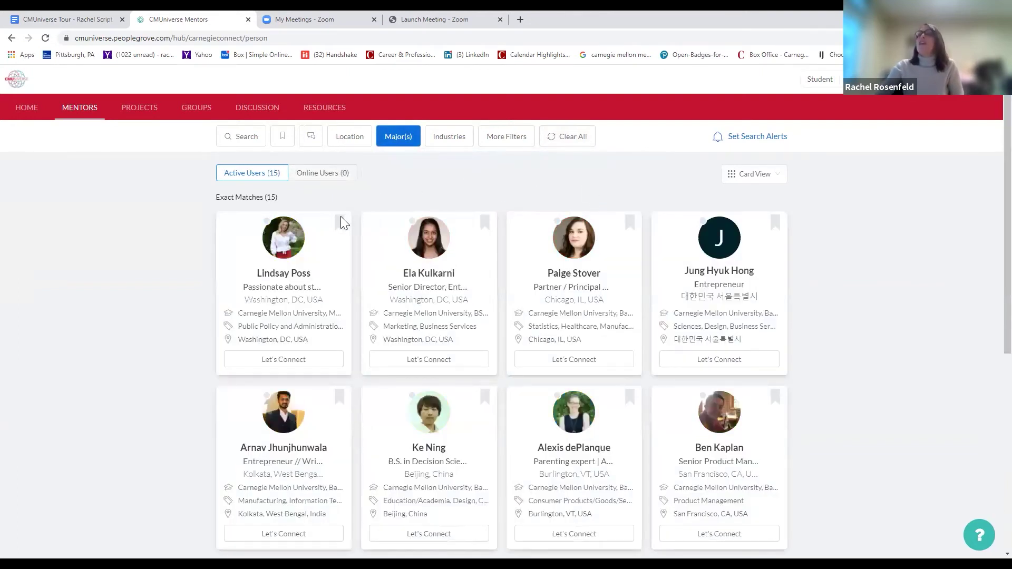
click(570, 138)
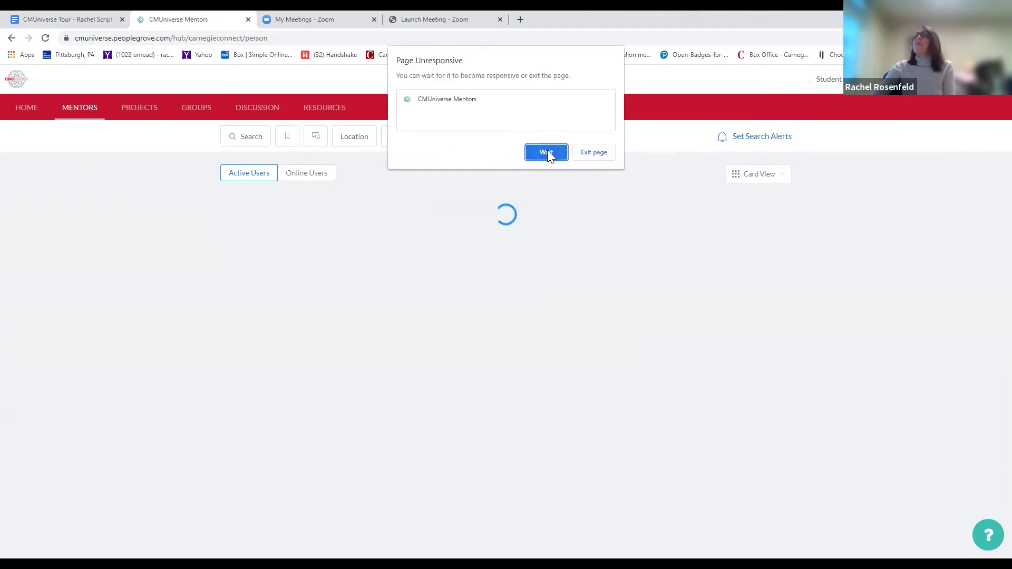
- Dismiss the unresponsive-page prompt and narrow mentors to the Biotechnology industry, leaving 53 users
click(547, 152)
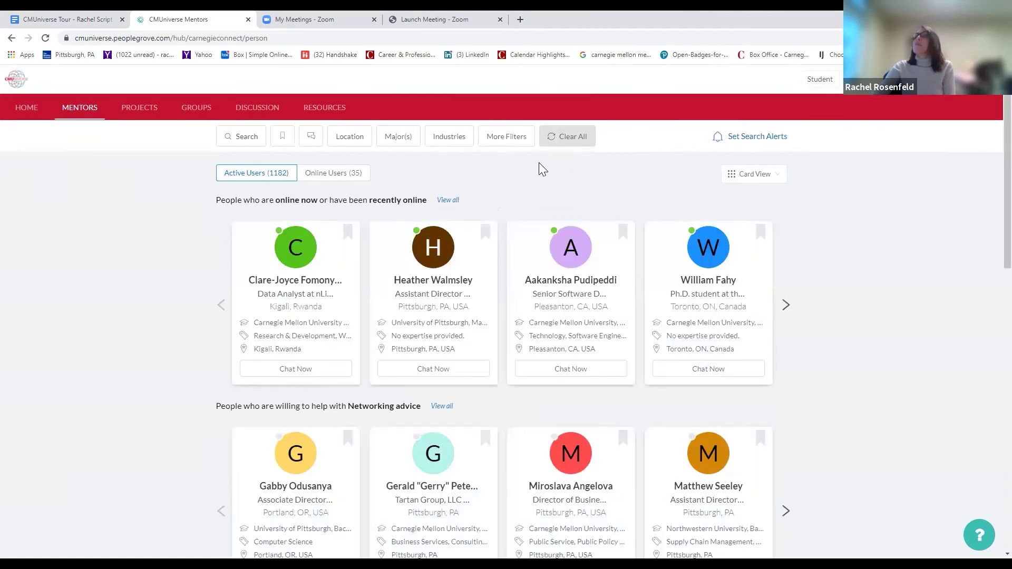
click(455, 146)
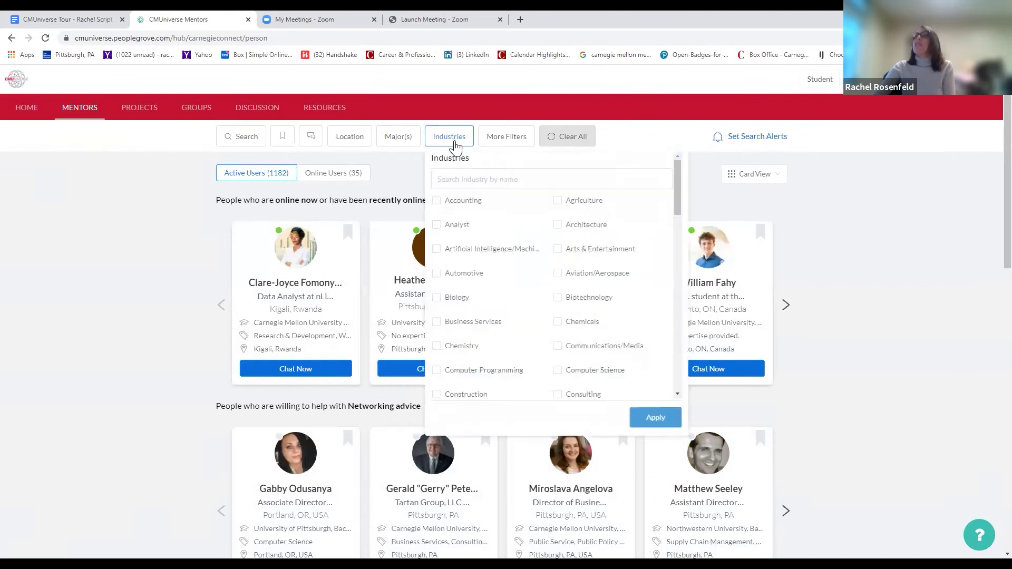
click(558, 298)
click(653, 417)
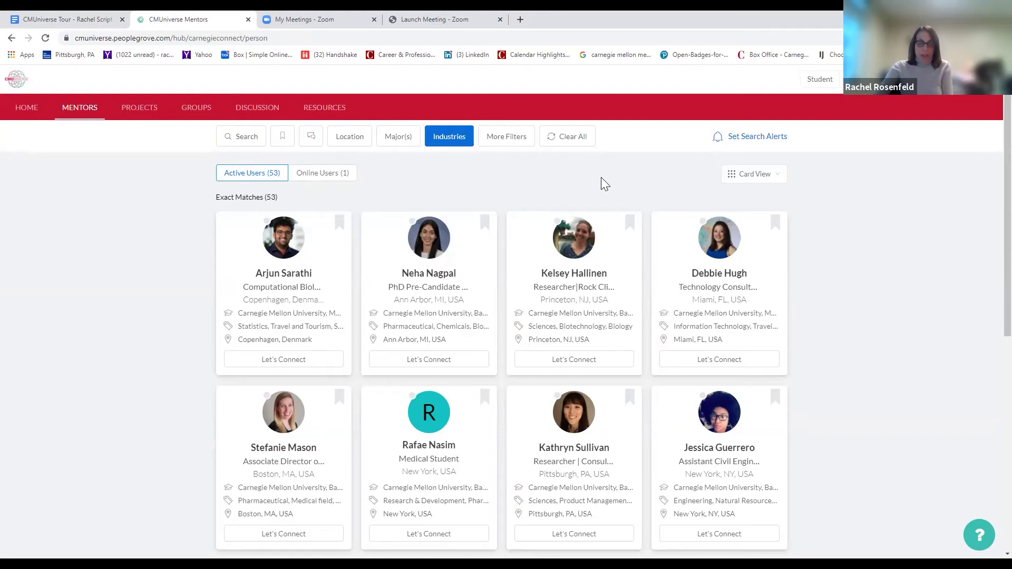
click(509, 140)
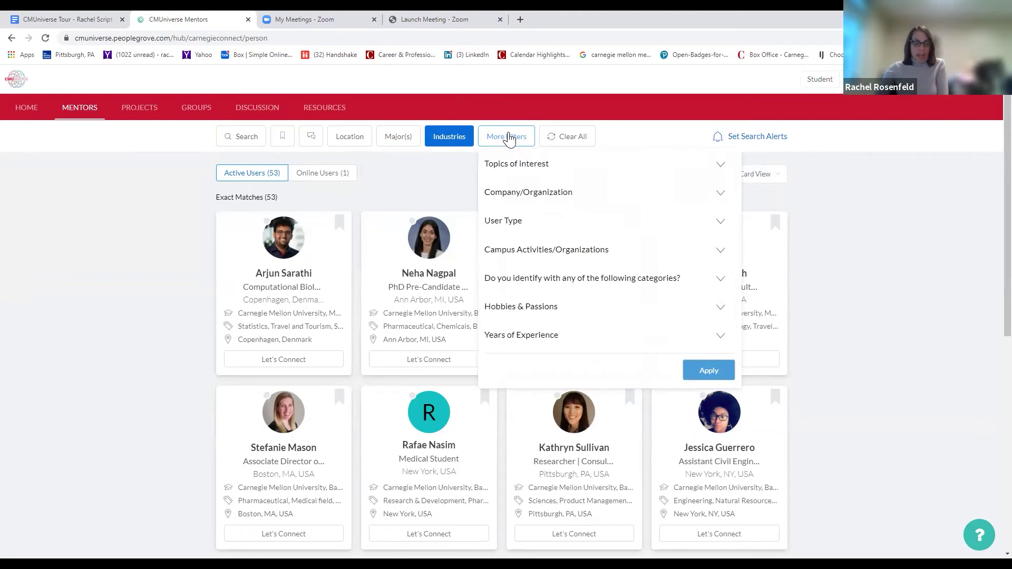
- Review the Years of Experience ranges without applying any, then bring up the empty keyword search field
click(720, 336)
click(690, 362)
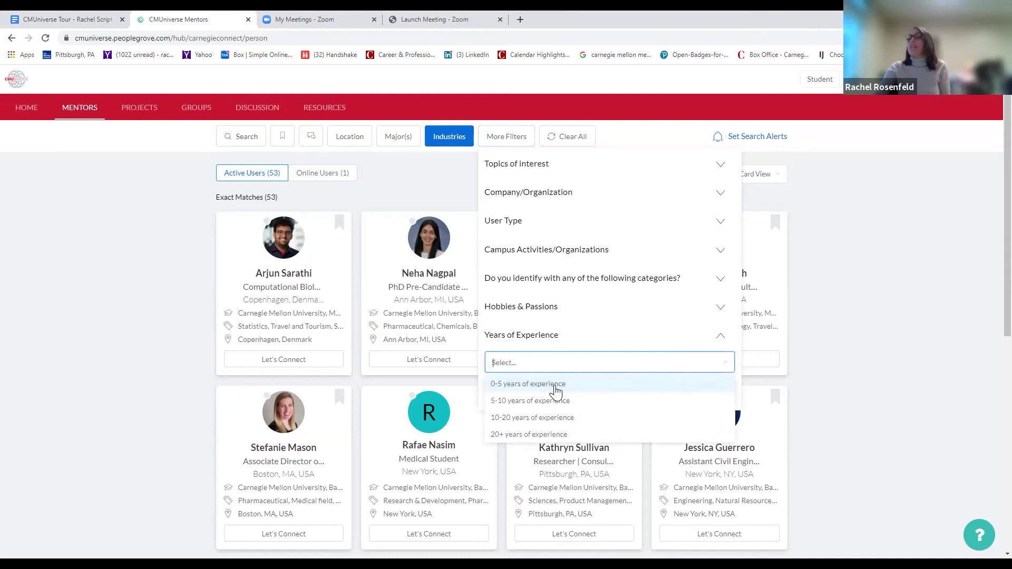
click(853, 344)
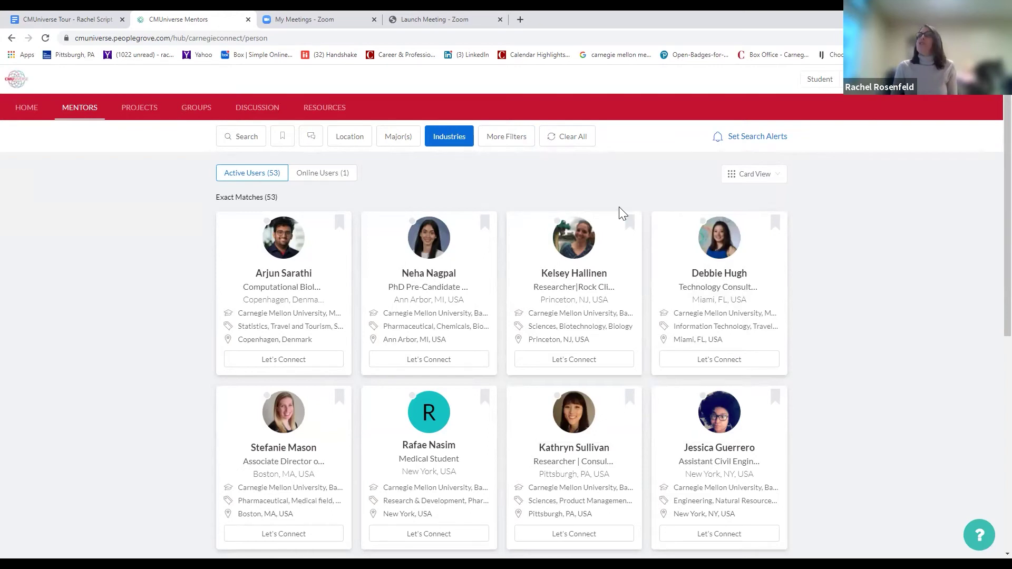
click(248, 138)
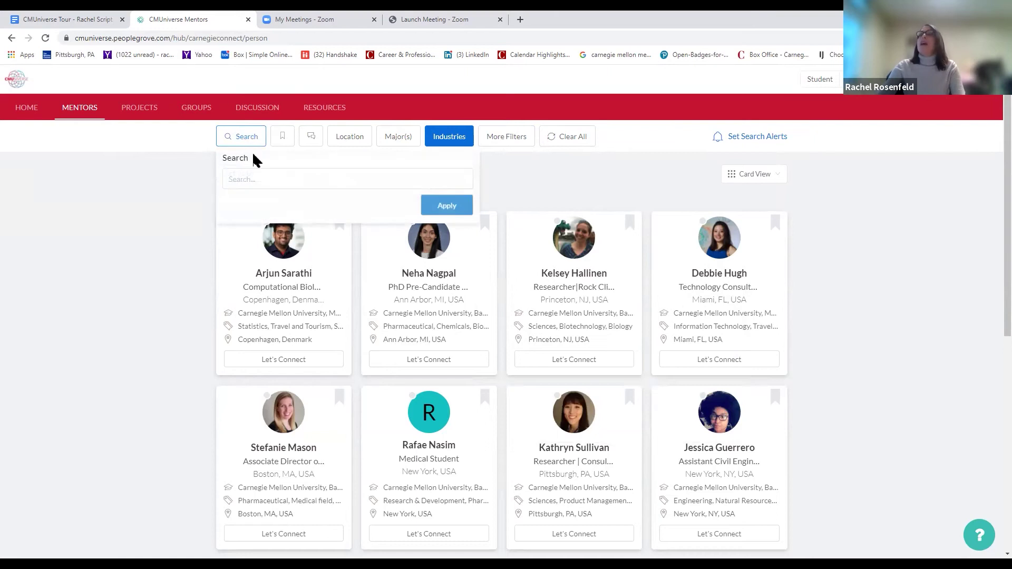
click(258, 173)
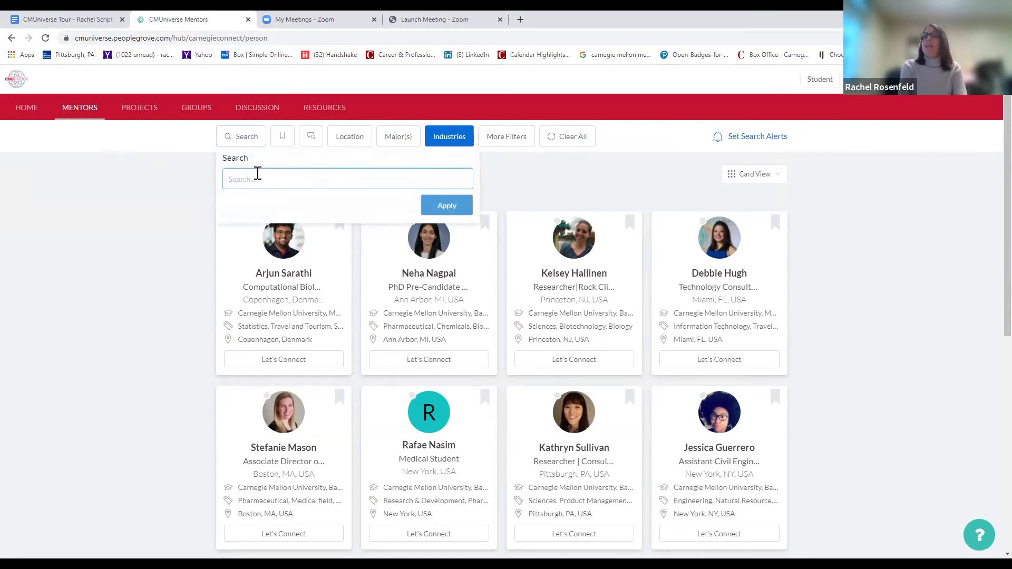
- Search mentors by the career consultant's name, returning 54 similar matches
text(allis)
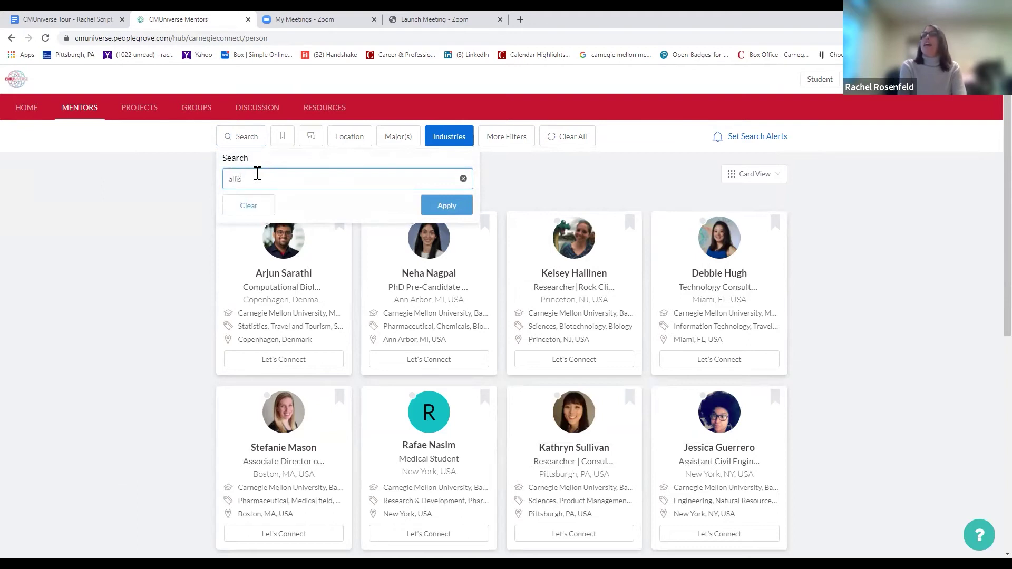
text(on viv)
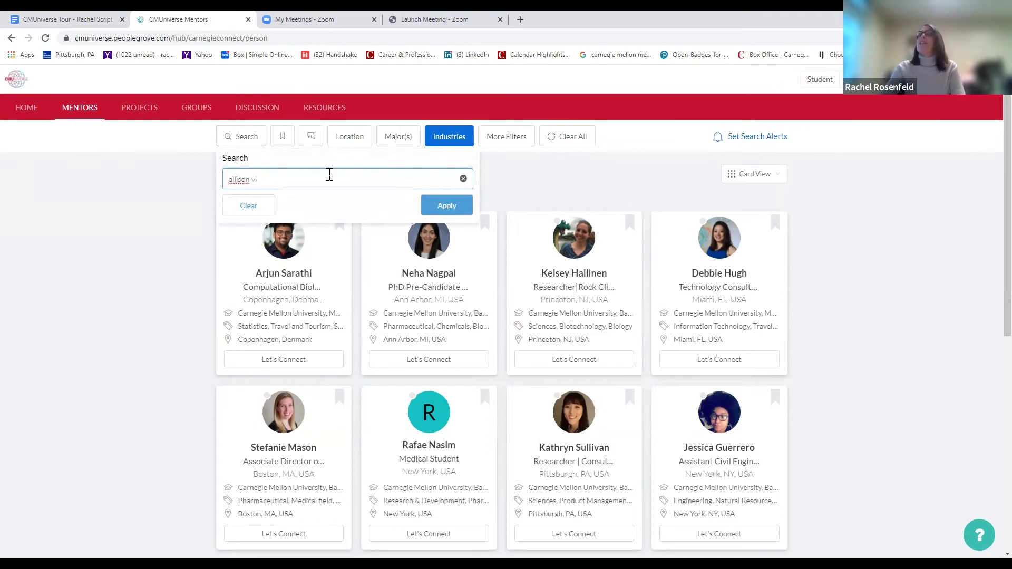
click(435, 208)
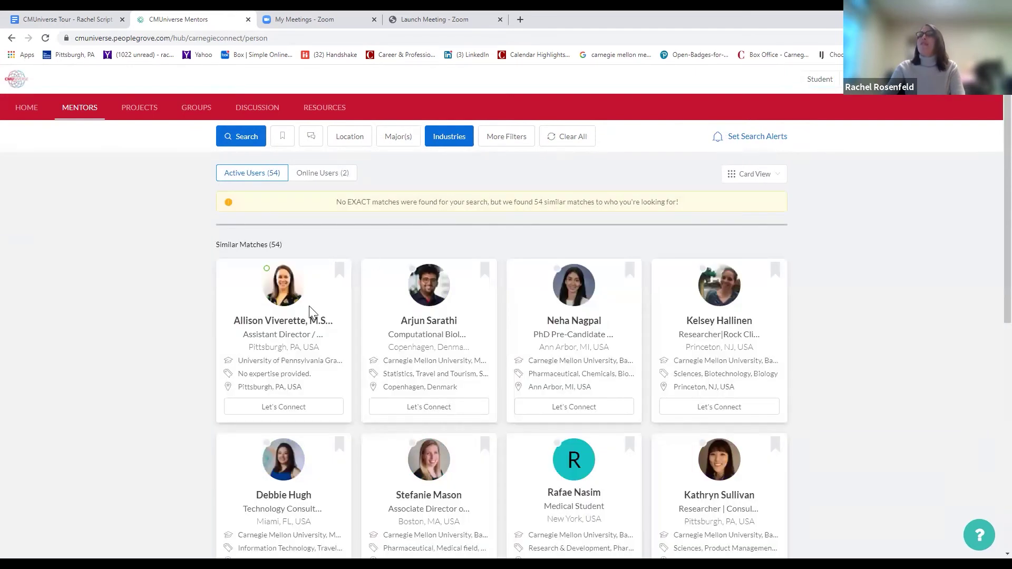
- Start a connect message to the career consultant, preview the advice, networking and Career Exploration templates, then clear it
click(283, 410)
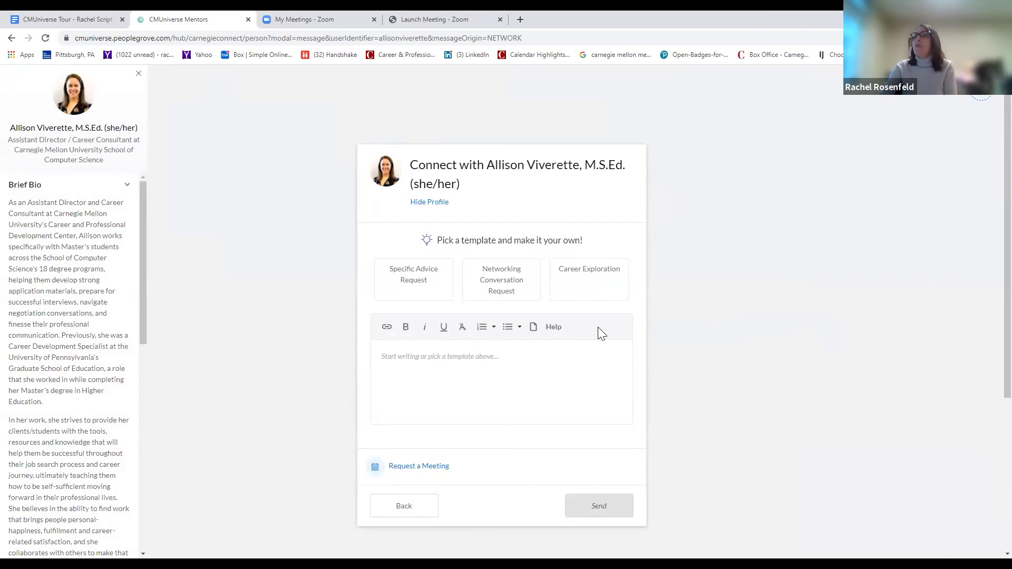
click(427, 293)
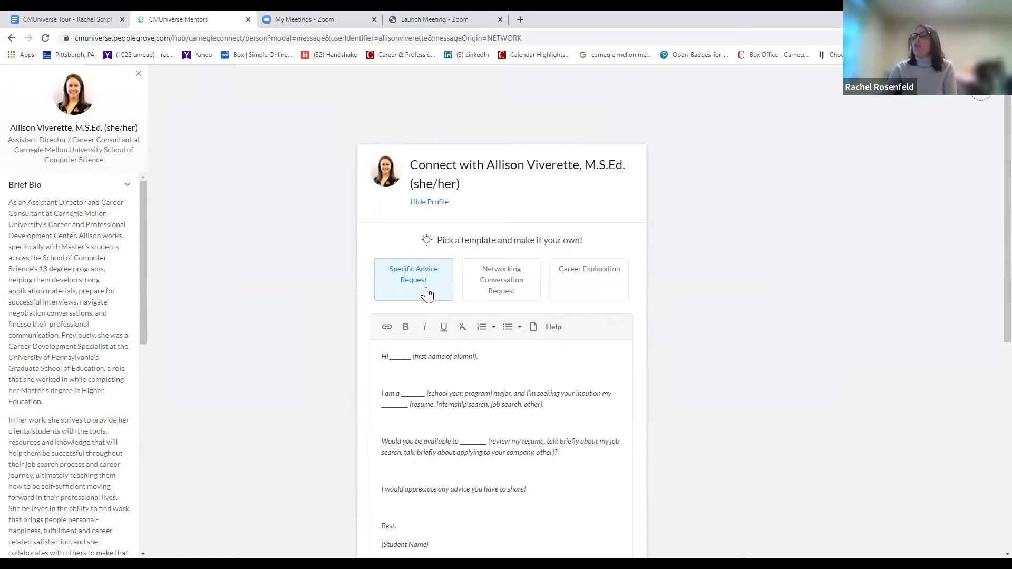
click(494, 292)
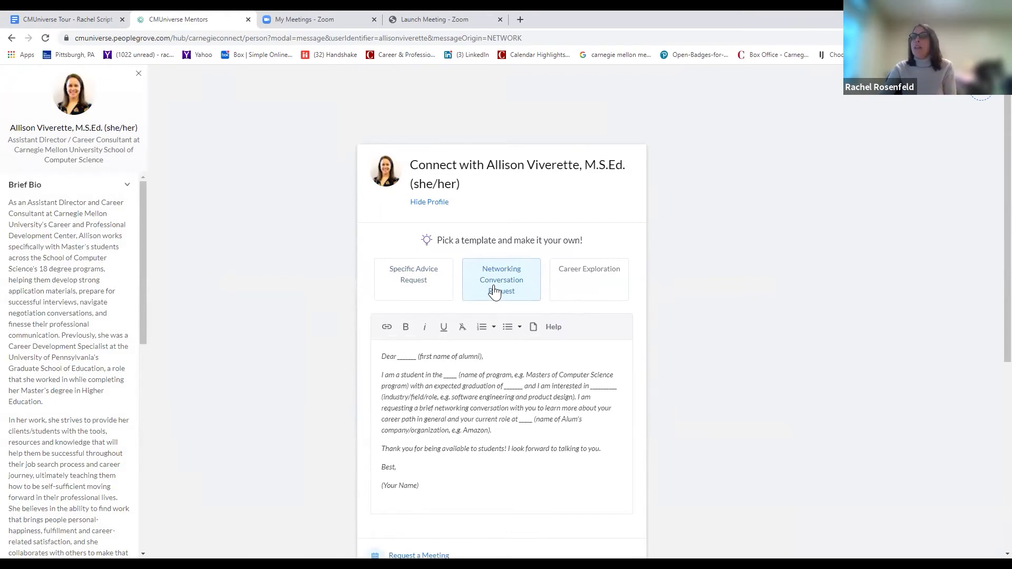
click(590, 288)
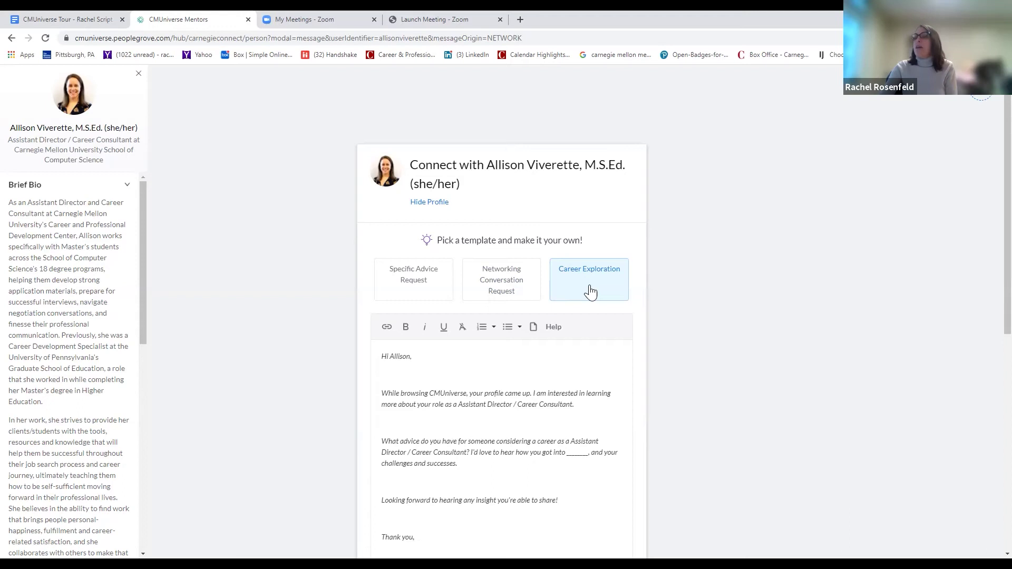
click(591, 293)
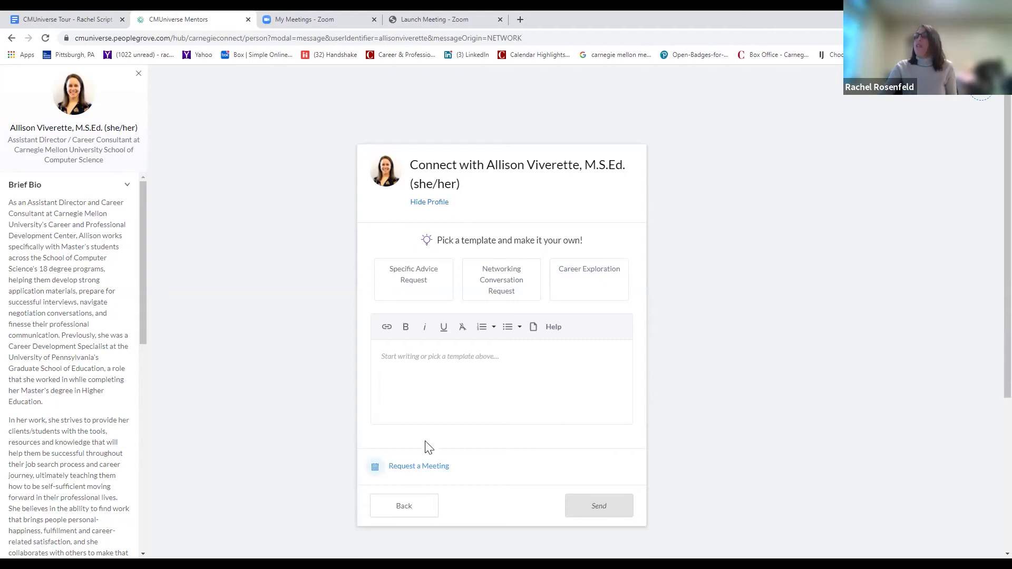
- Paste the prepared message about exploring a higher-education career and begin a meeting request
click(425, 356)
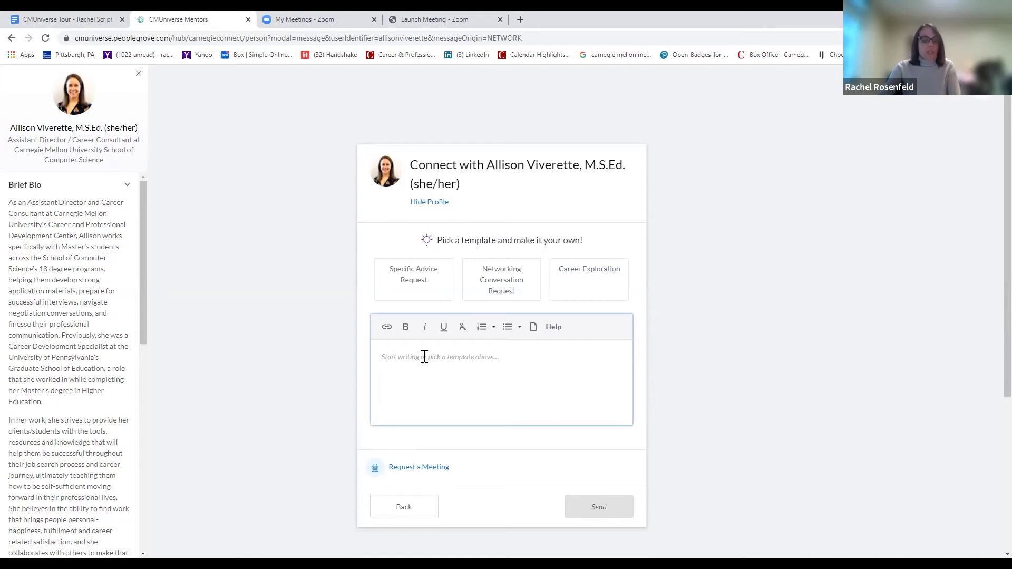
text(Dear Allison, I am a sophomore English major and I'm considering a career in higher education. Since you have worked at a few universities, I am requesting a meeting to  discuss your career path and the field in general to see if this role is a good fit for me. I appreciate that you are making  yourself available to students like me! Thank you, Rachel Rosenfeld)
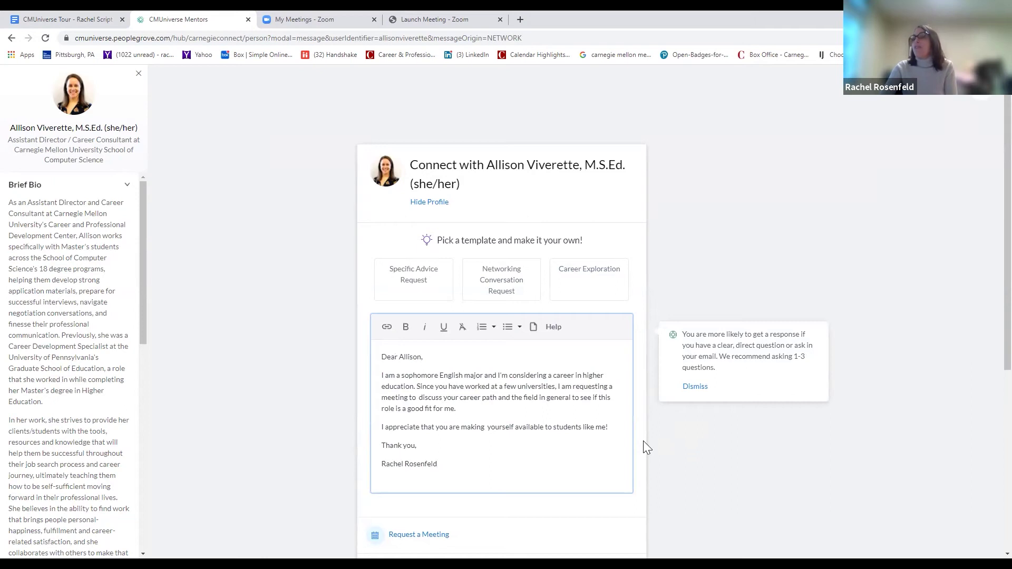
click(986, 356)
scroll(986, 369, down, 1)
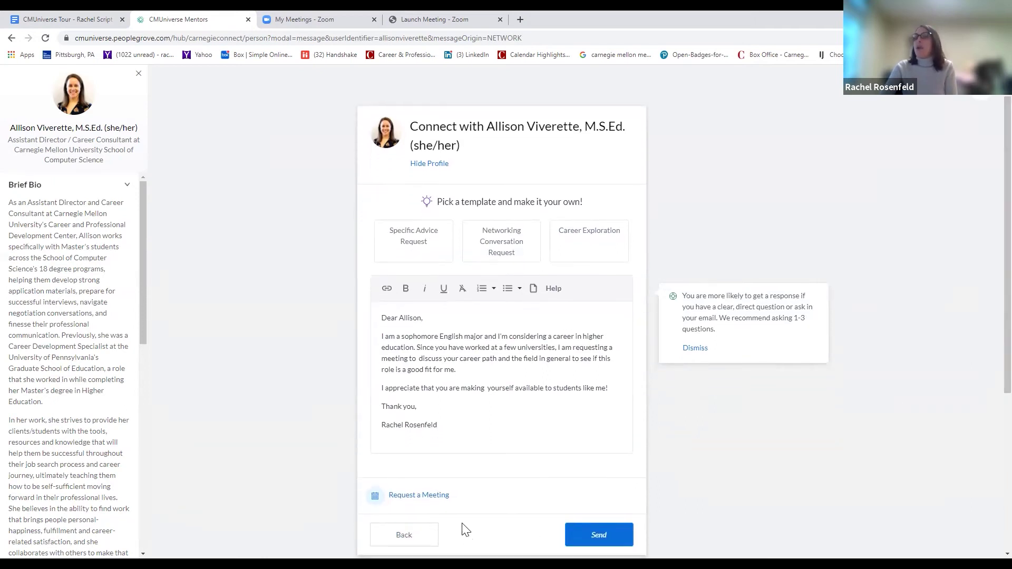
click(432, 496)
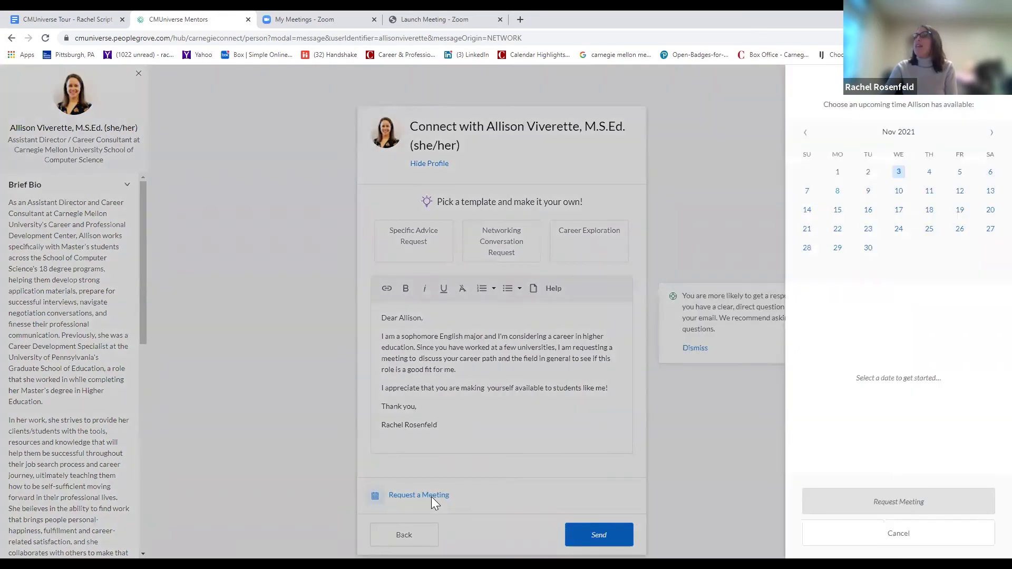
- Request a 30-minute video call on Thursday, Nov 11 at 3:00 PM EST and send the message
click(930, 194)
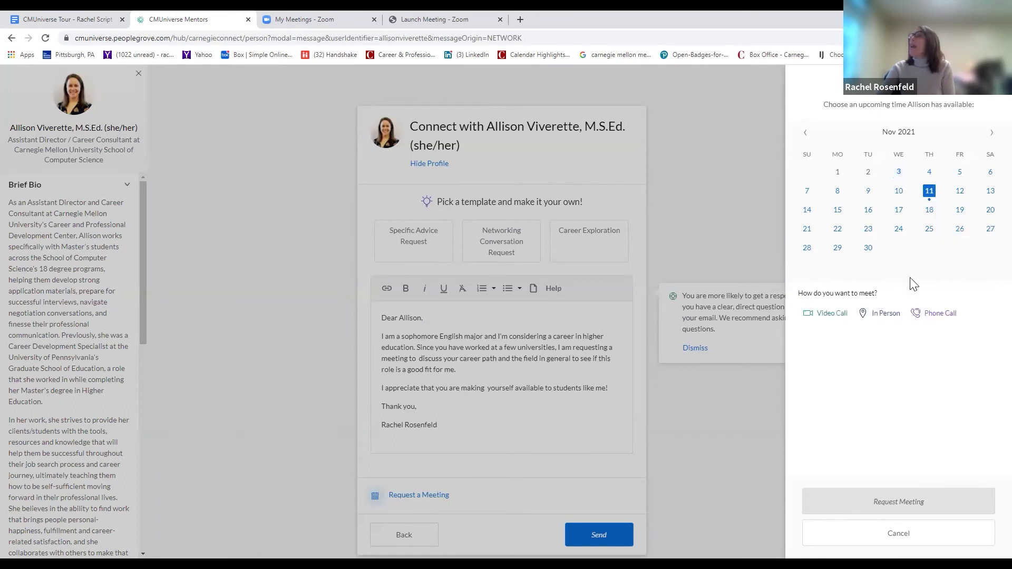
click(833, 314)
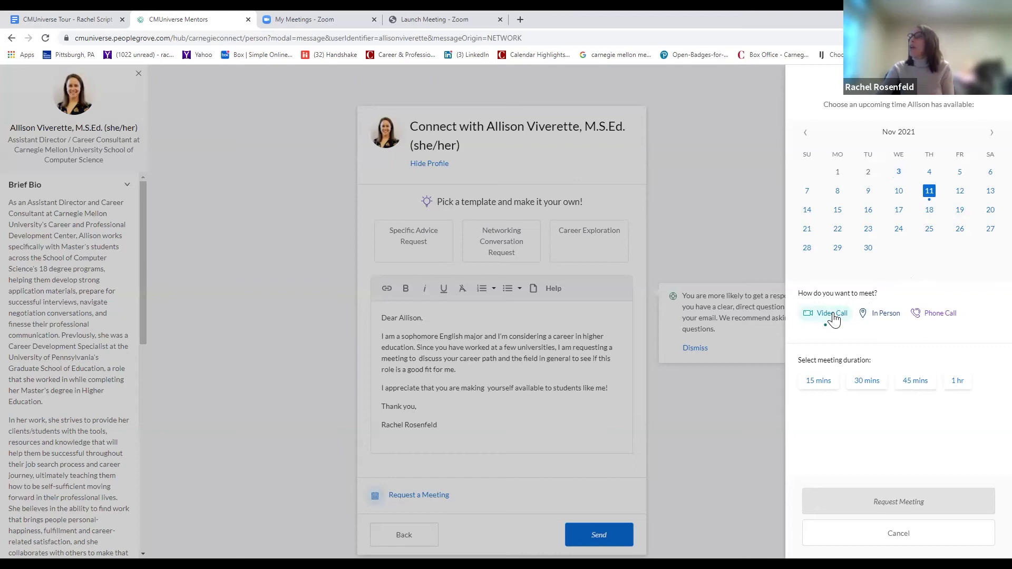
click(867, 389)
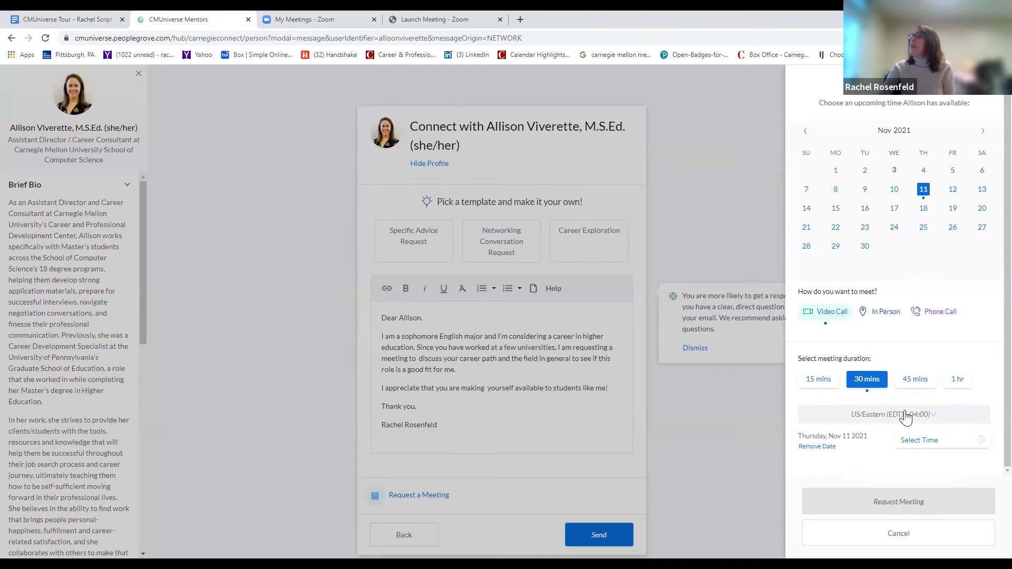
click(918, 441)
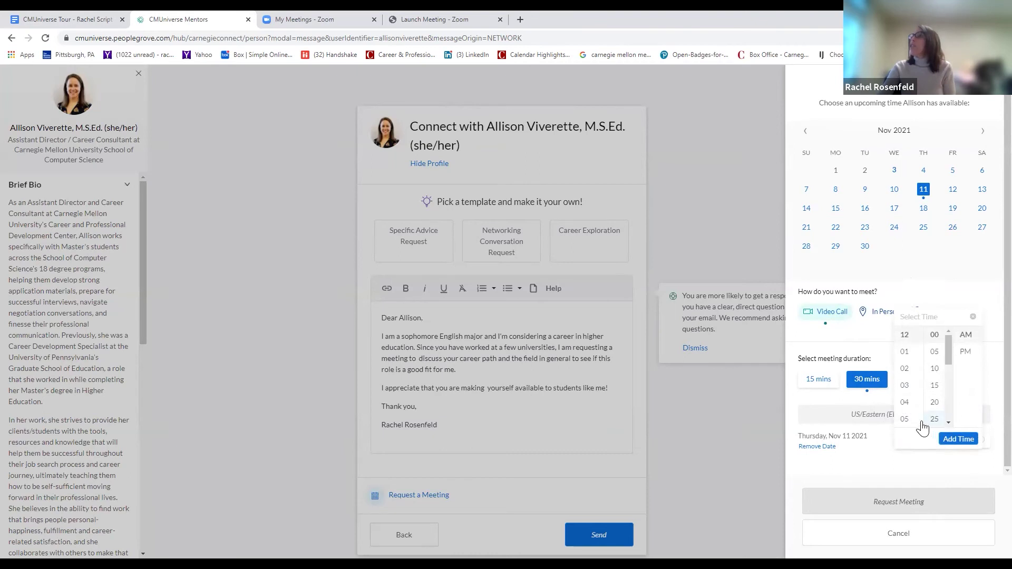
click(905, 387)
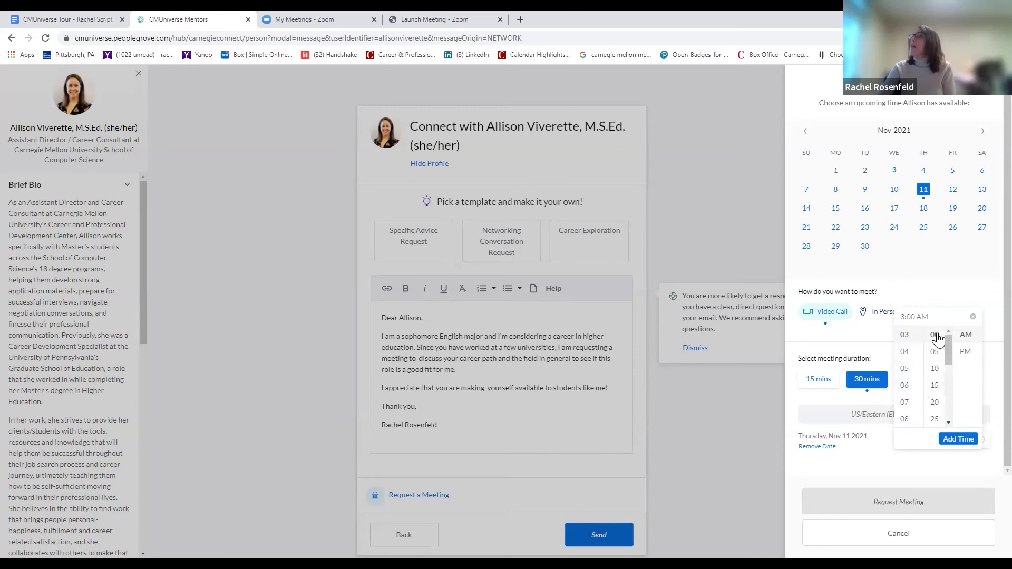
click(966, 351)
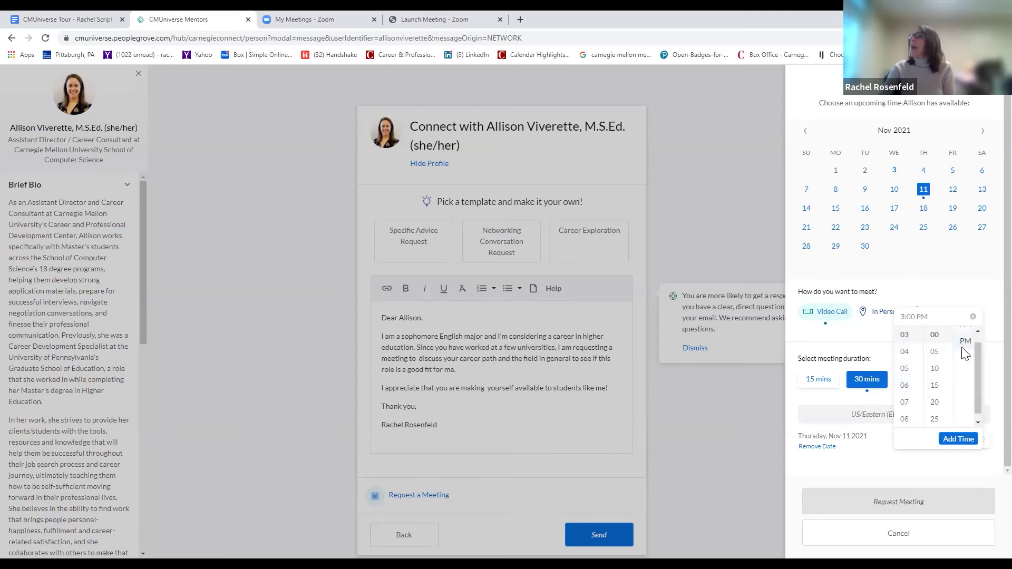
click(958, 440)
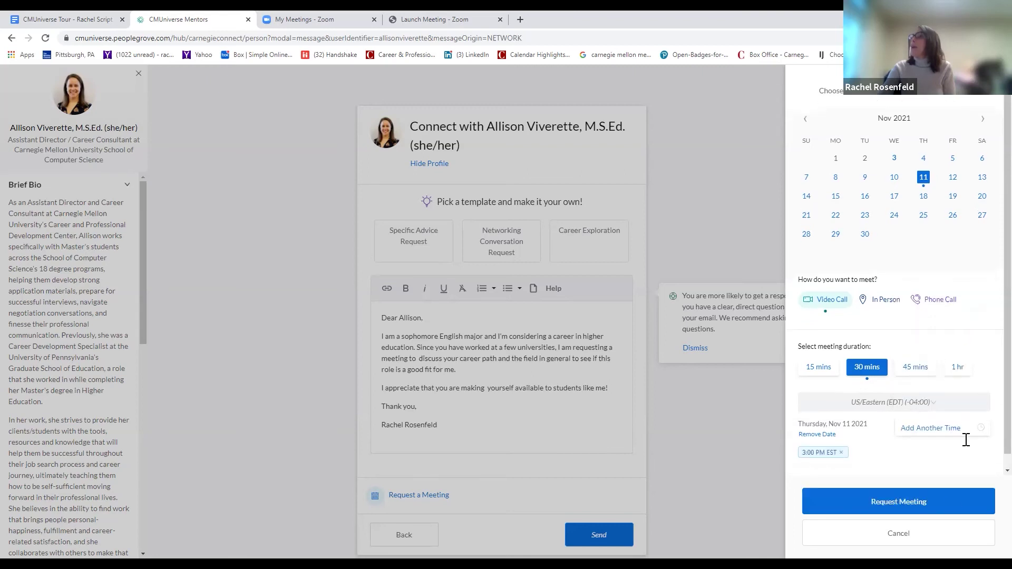
click(929, 505)
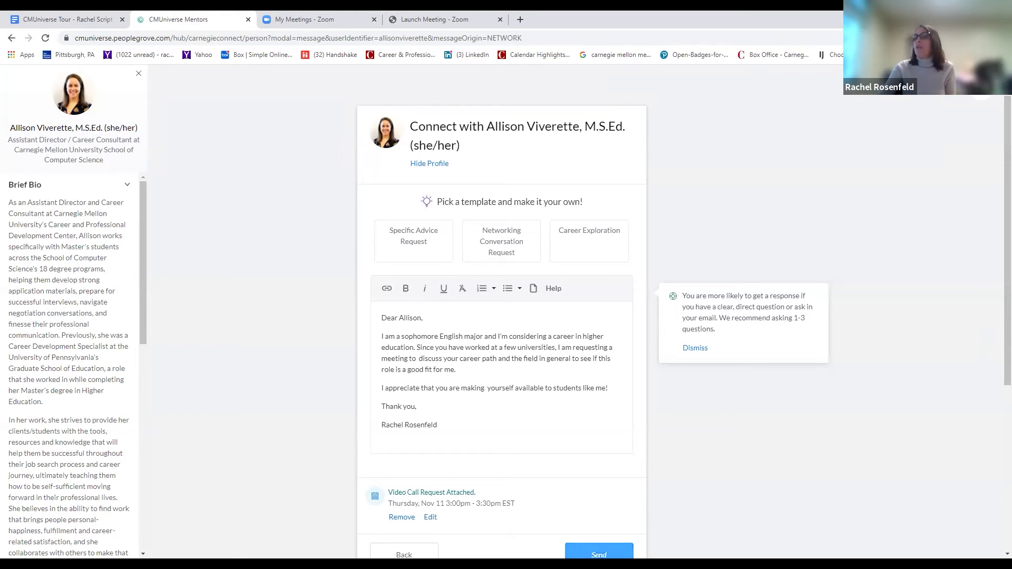
click(599, 553)
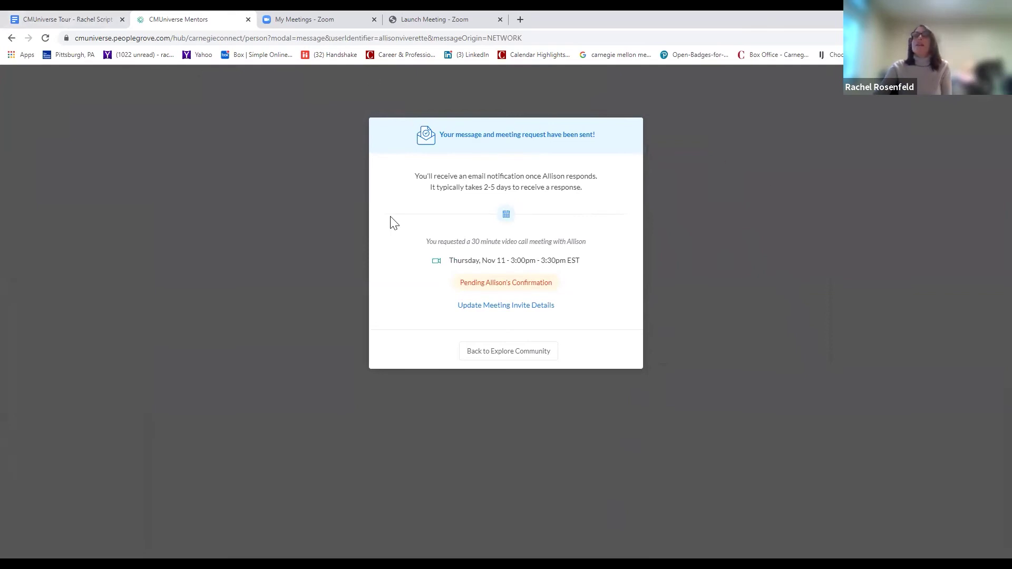
- Go back to the Mentors directory showing the 54 similar-match mentor cards
click(12, 38)
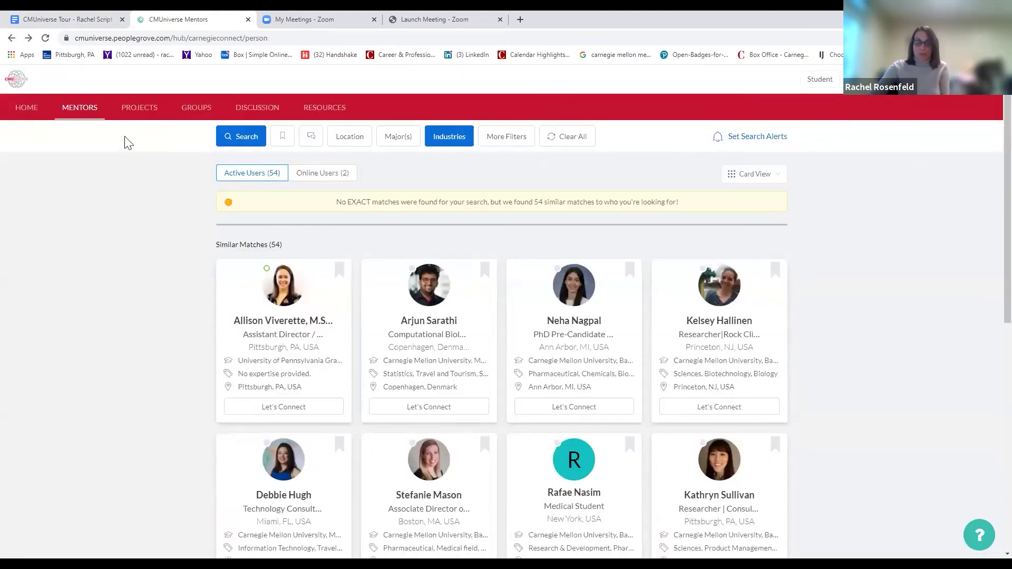
- Browse the empty Projects page and the five community groups, then move on to Discussion
click(132, 108)
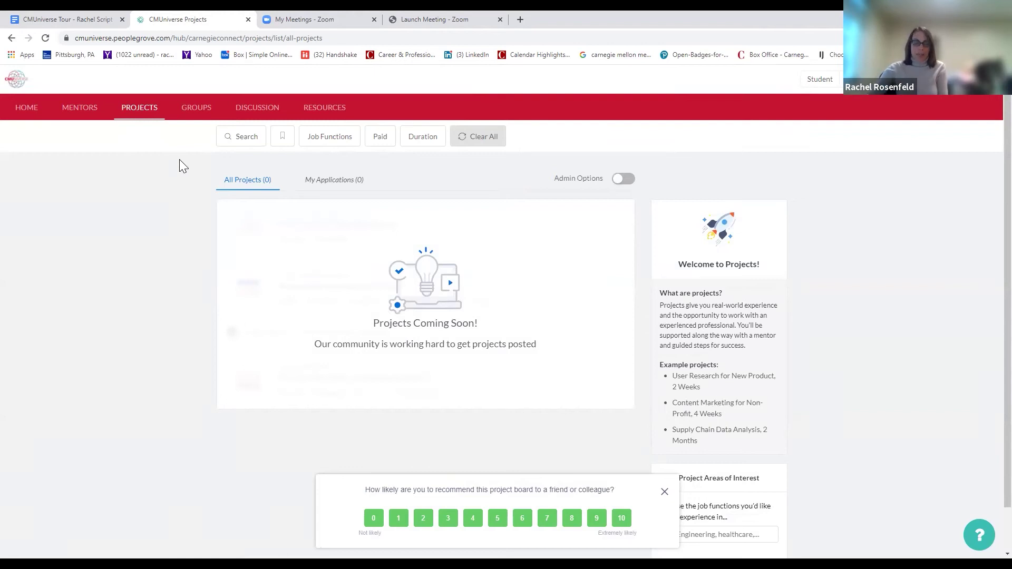
click(205, 109)
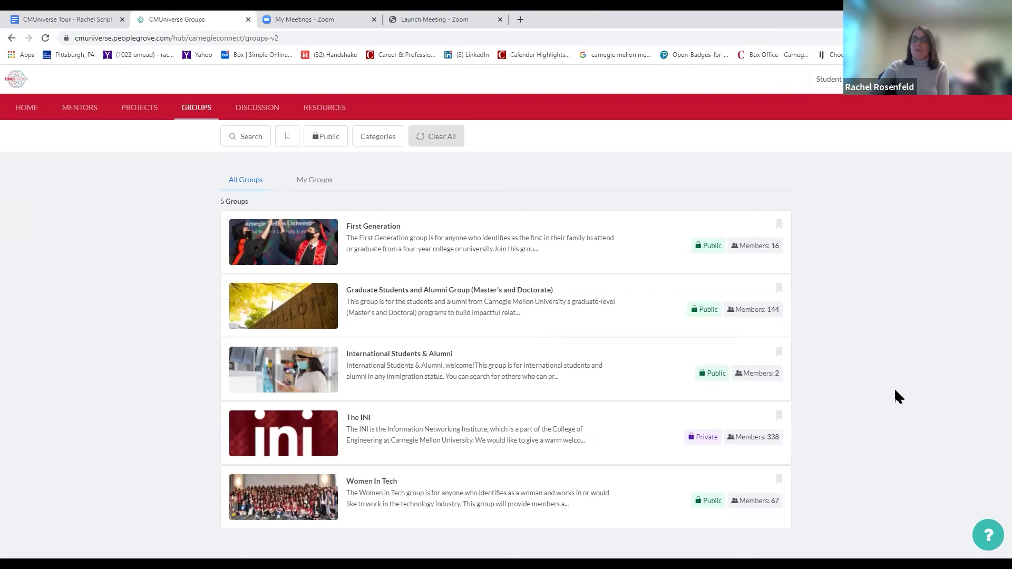
click(263, 114)
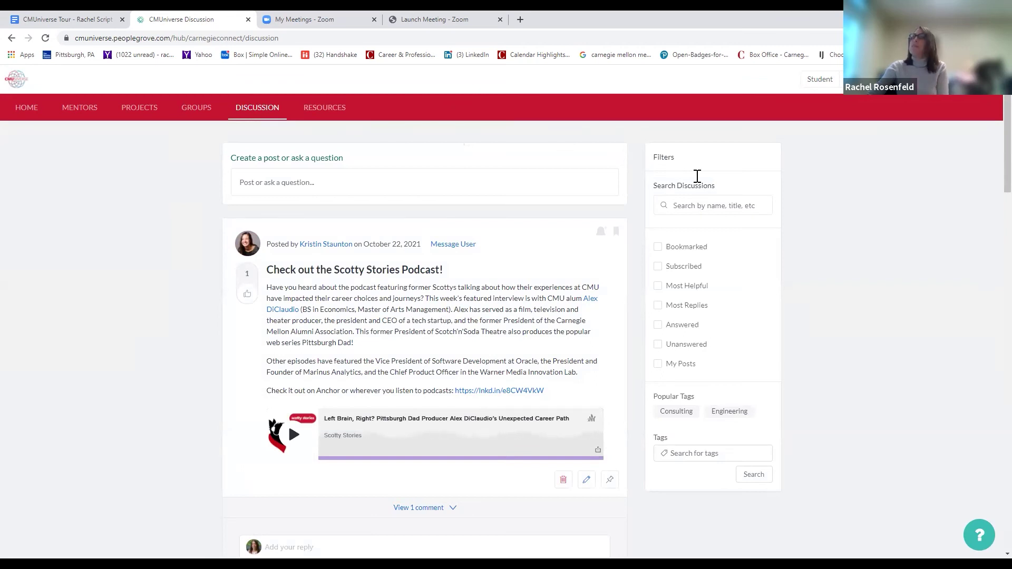
- Switch to the Resources page showing the four User 101 guide cards
click(338, 110)
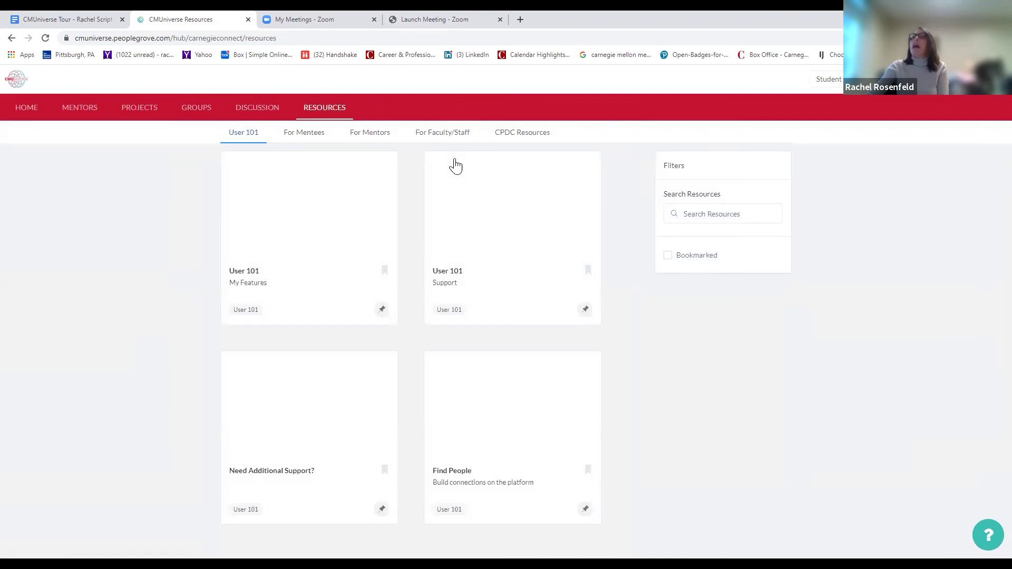
- View the CPDC Resources collection, then open the mentor's new reply in the Inbox
click(511, 135)
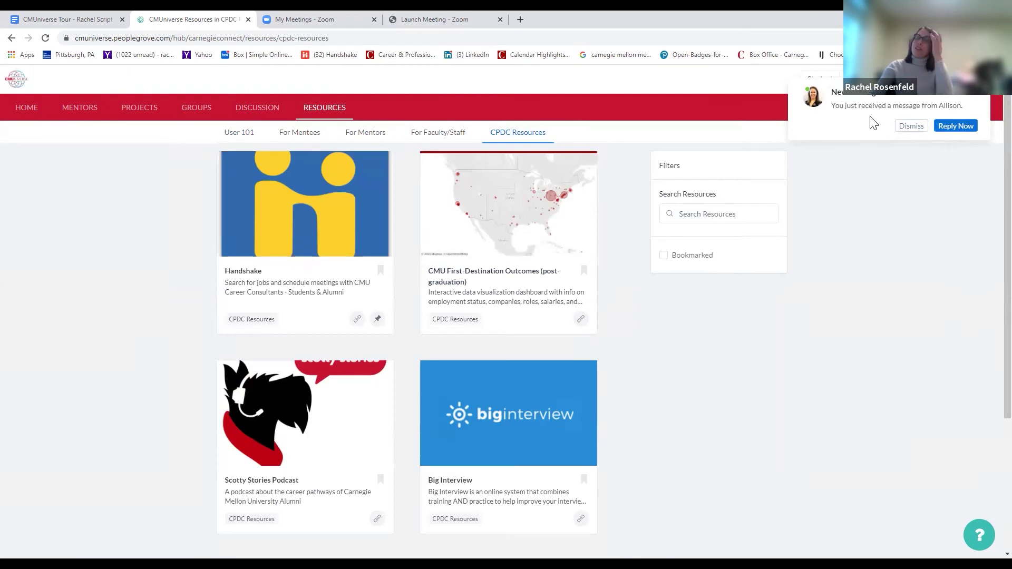
click(972, 126)
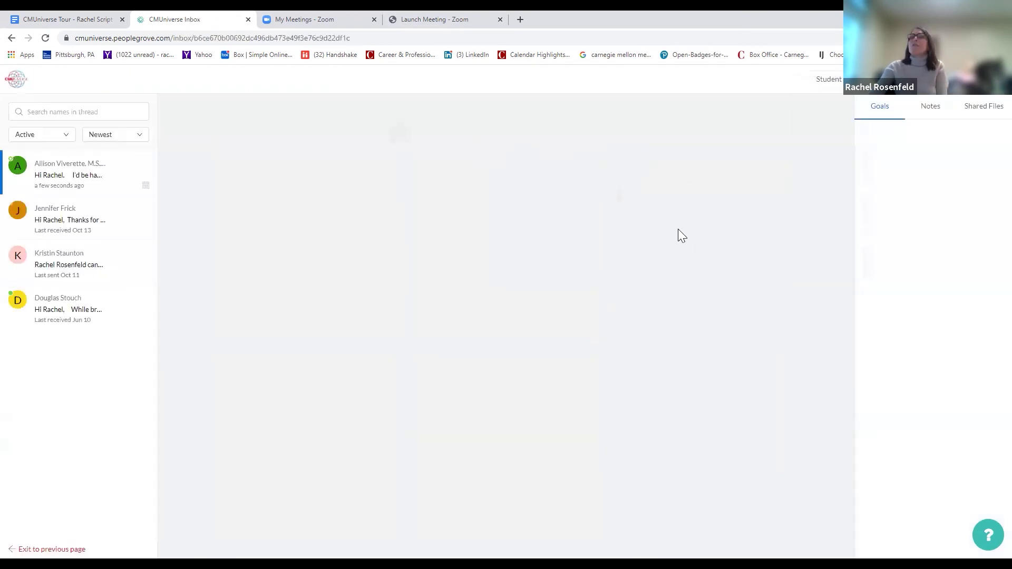